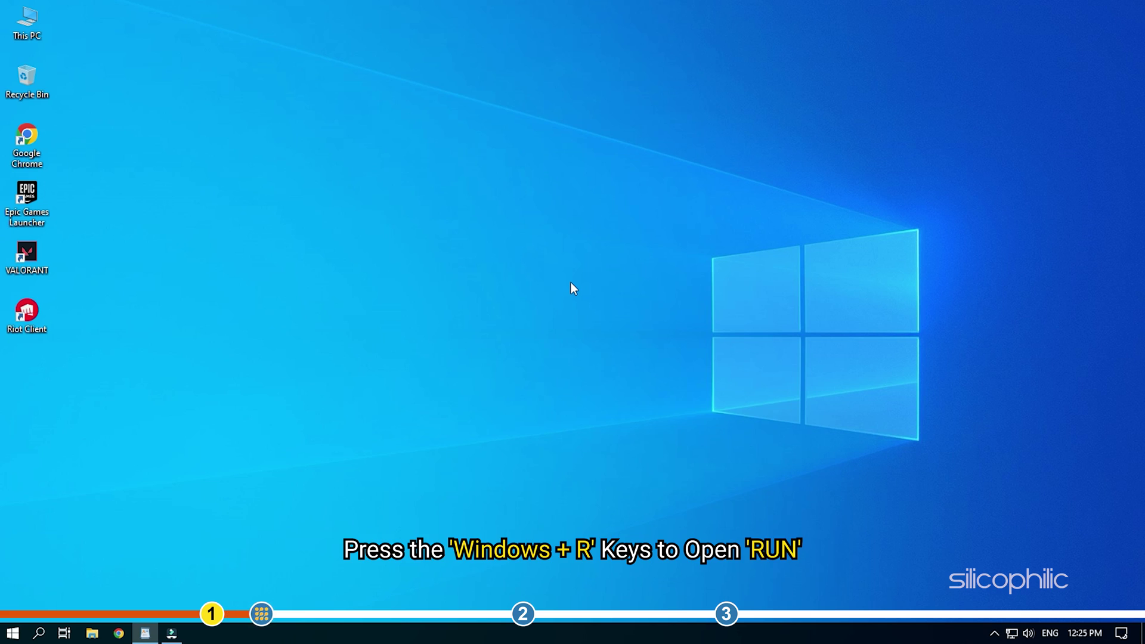
Step: Launch services.msc from Run and open the vgc service's properties
key("super+r")
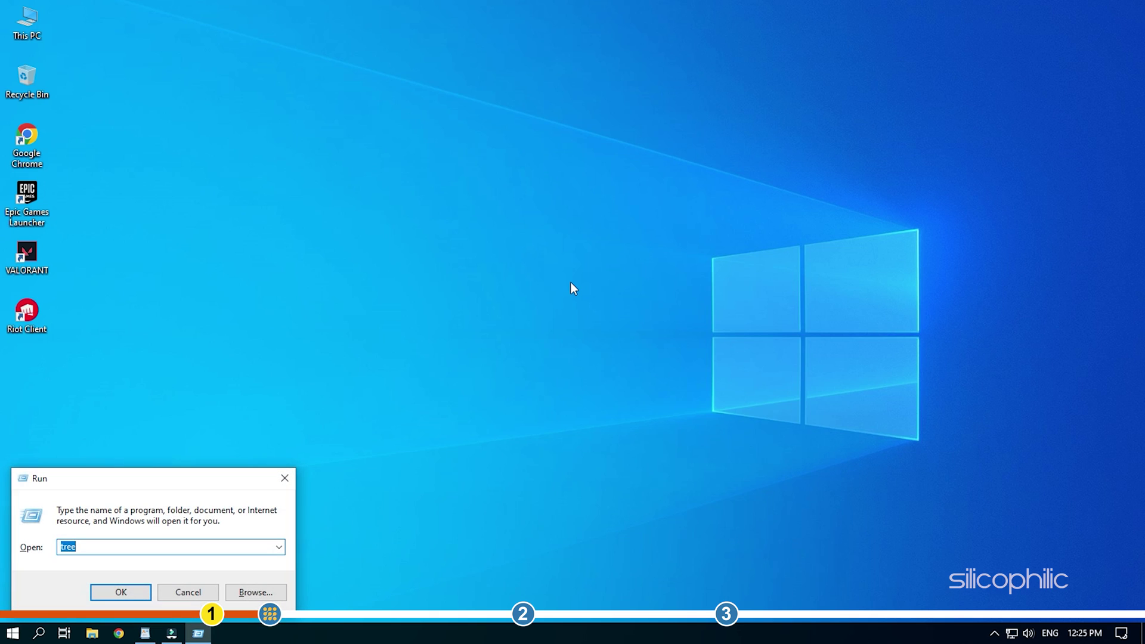
key("BackSpace")
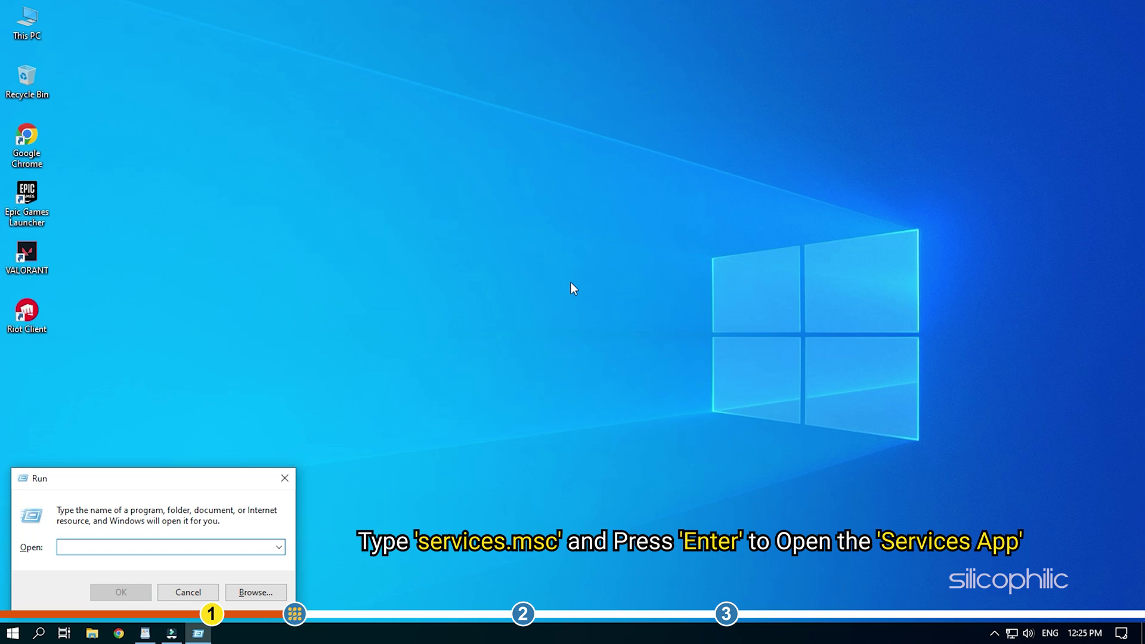
type("services")
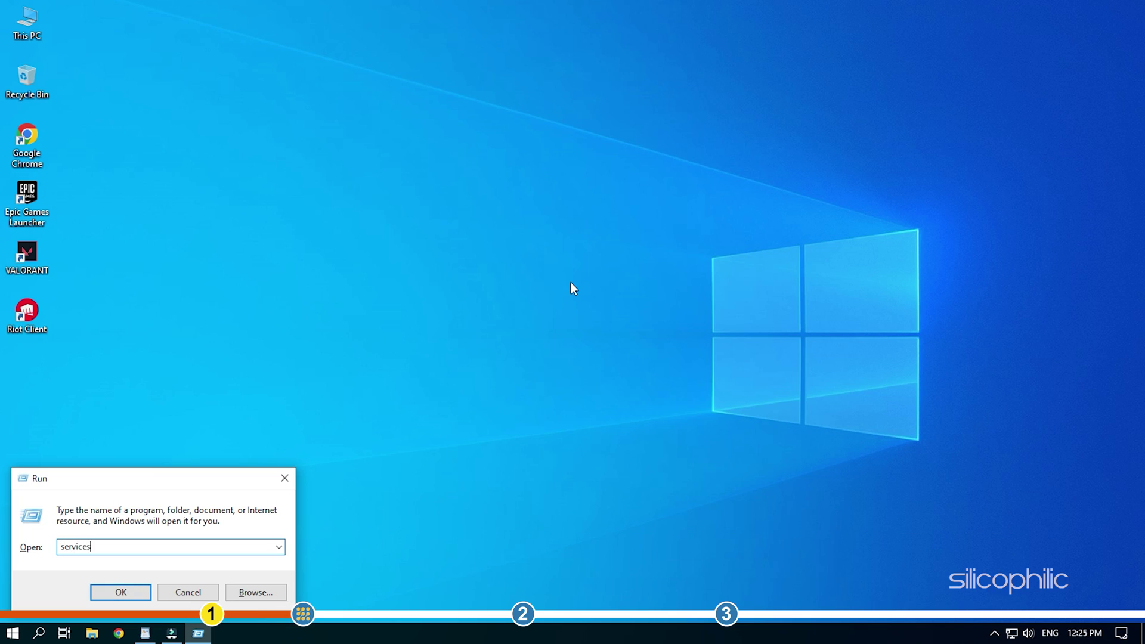
type(".msc")
key("Return")
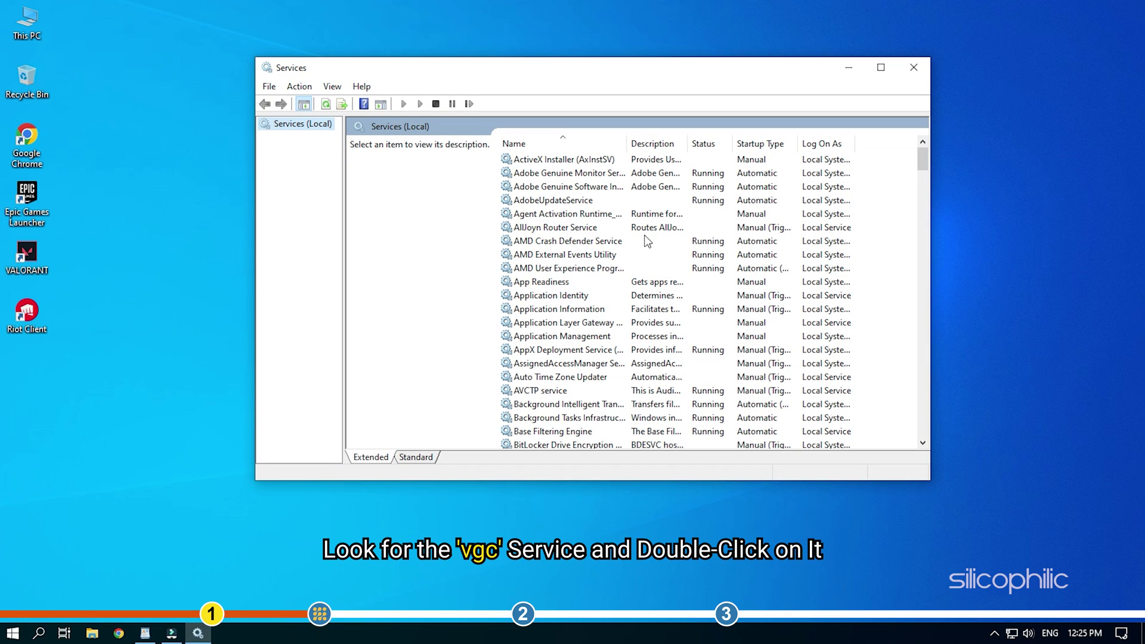
left_click(525, 213)
key("v")
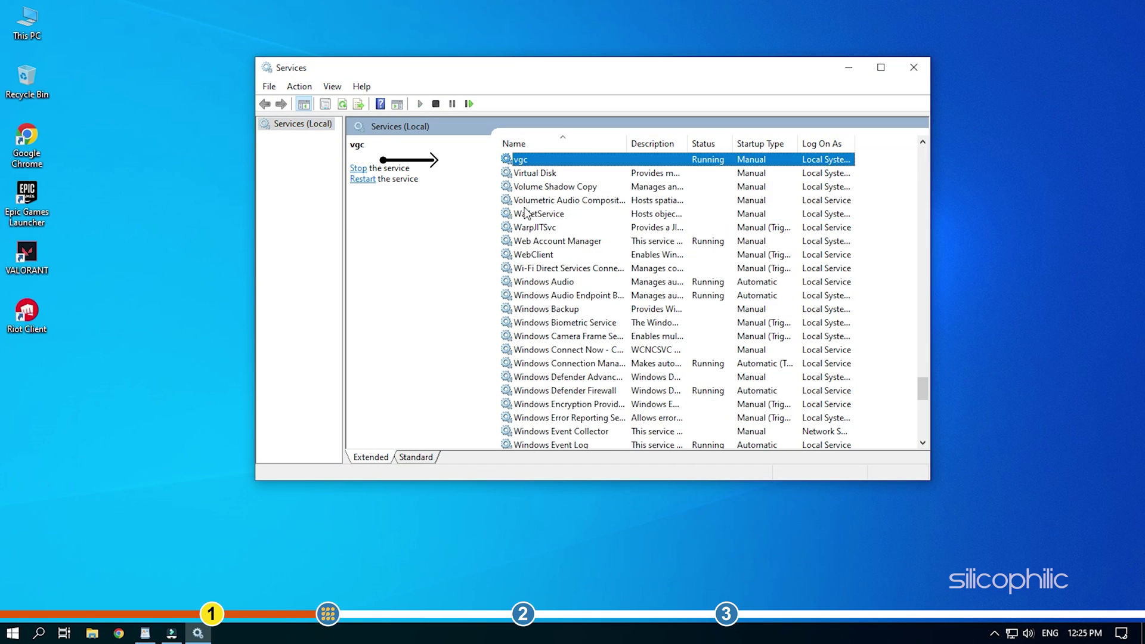
double_click(540, 162)
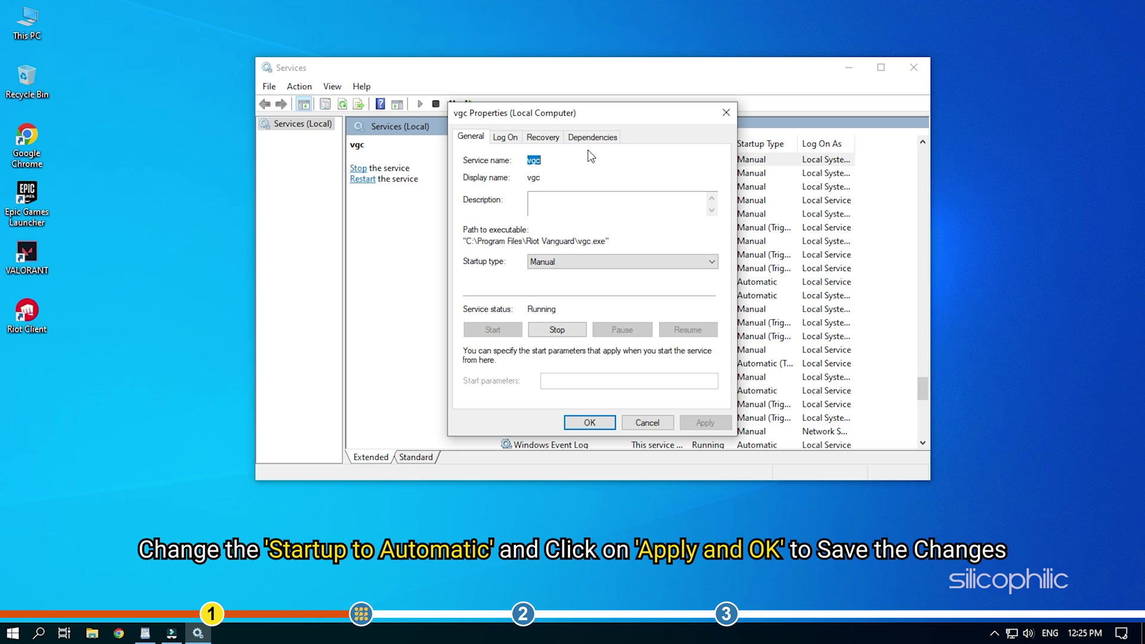
Step: Set vgc's startup type to Automatic, apply it, and close Services
left_click(629, 262)
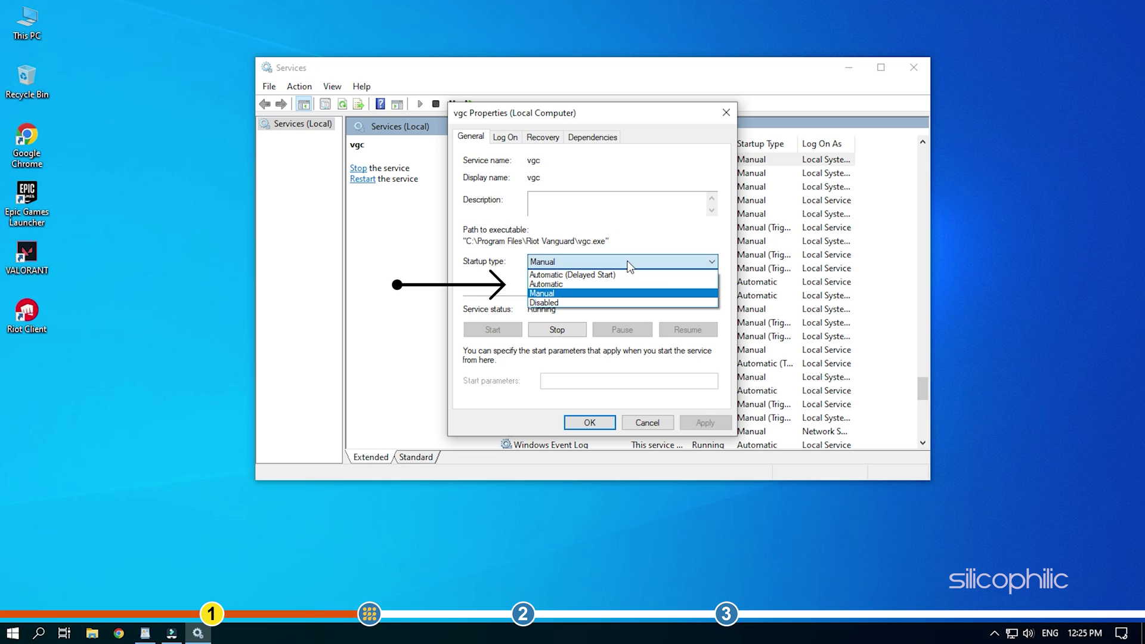
left_click(601, 284)
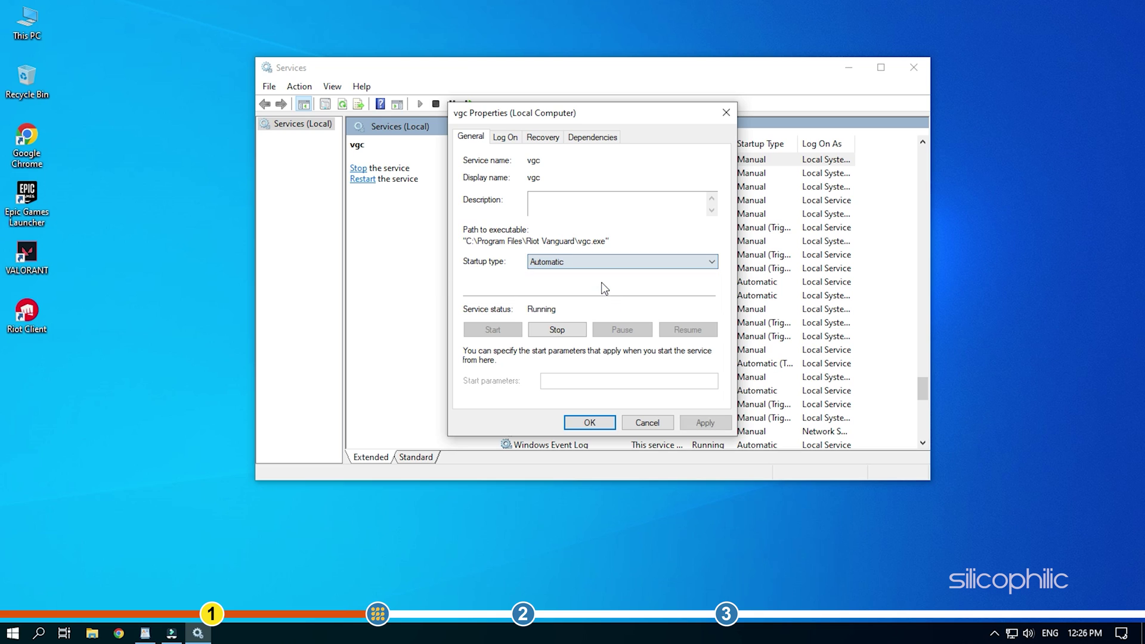
left_click(705, 422)
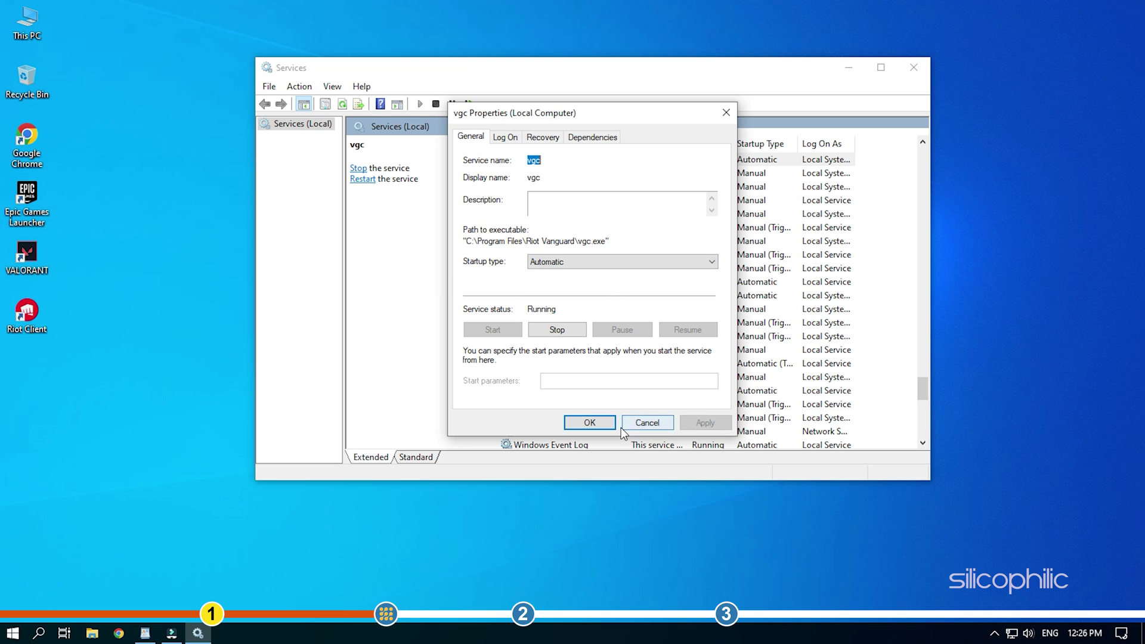
left_click(590, 423)
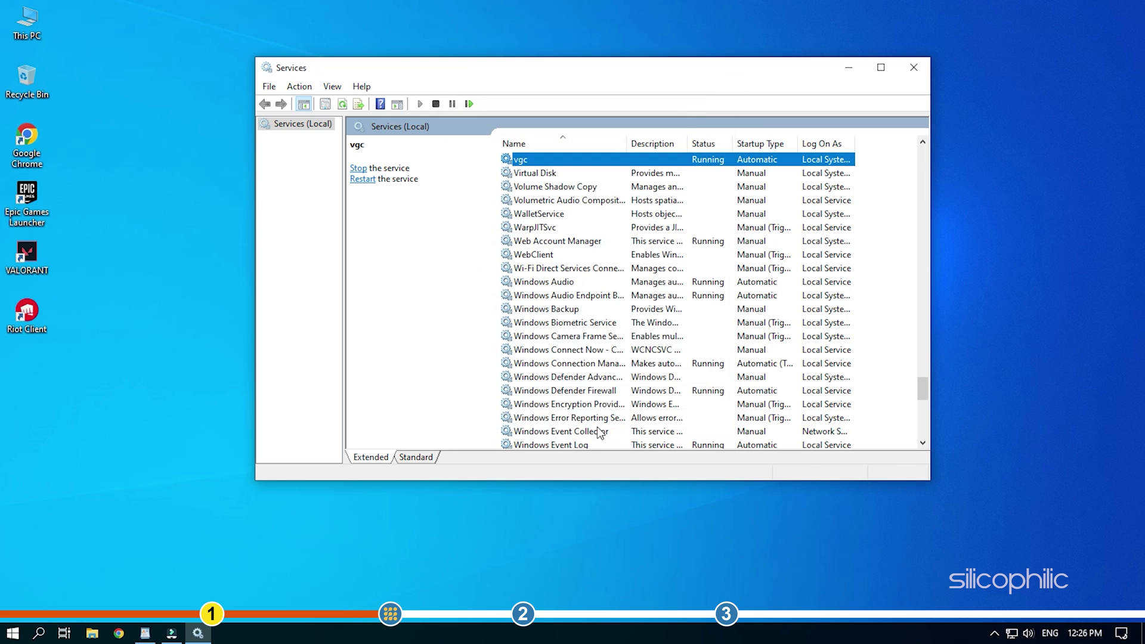
left_click(916, 66)
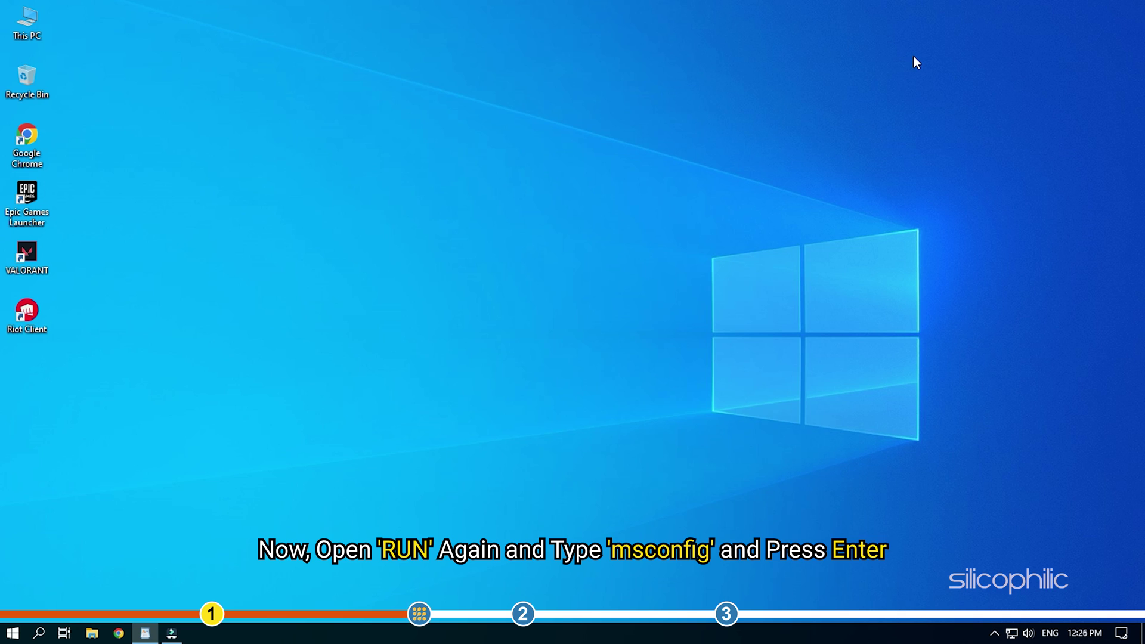
Step: Run msconfig, keep vgc checked on the Services tab, then apply and close
key("super+r")
type("msc")
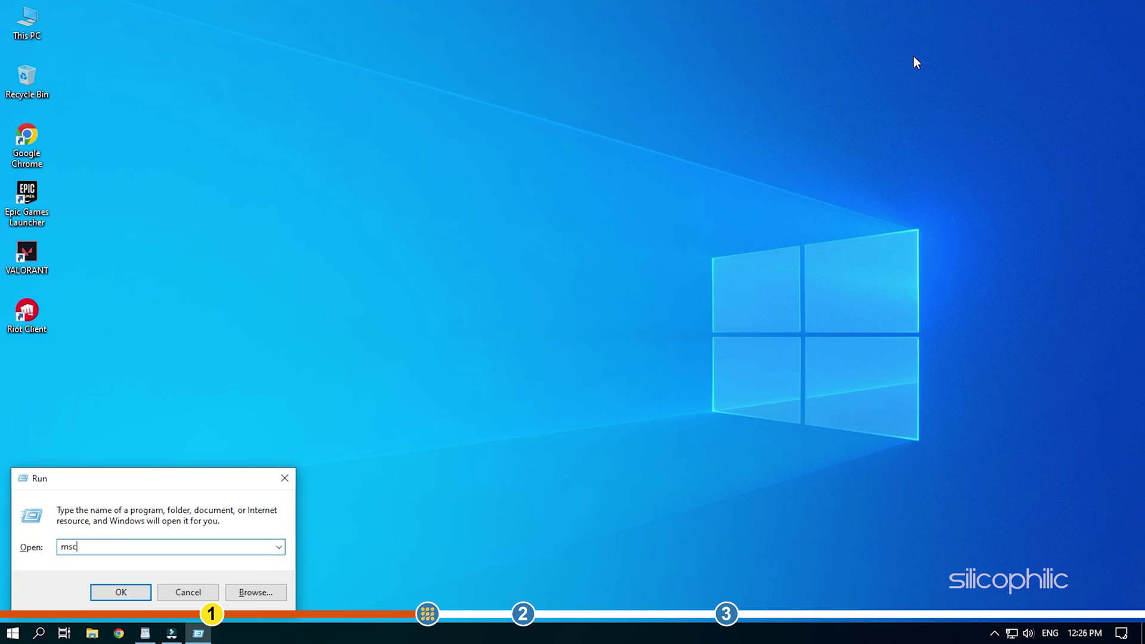
type("onfig")
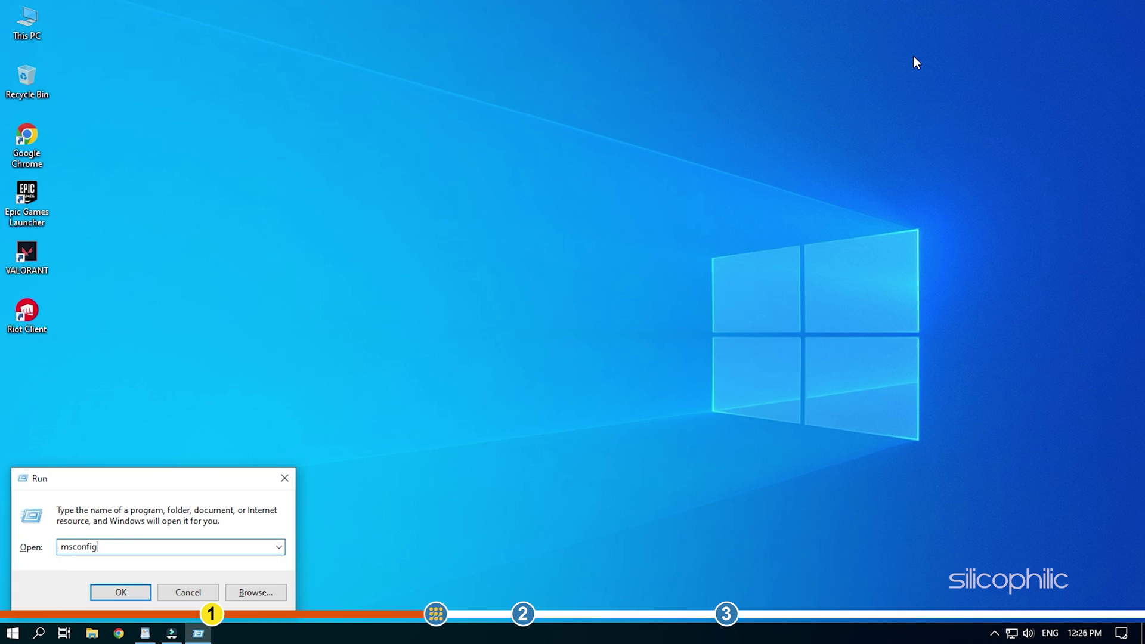
key("Return")
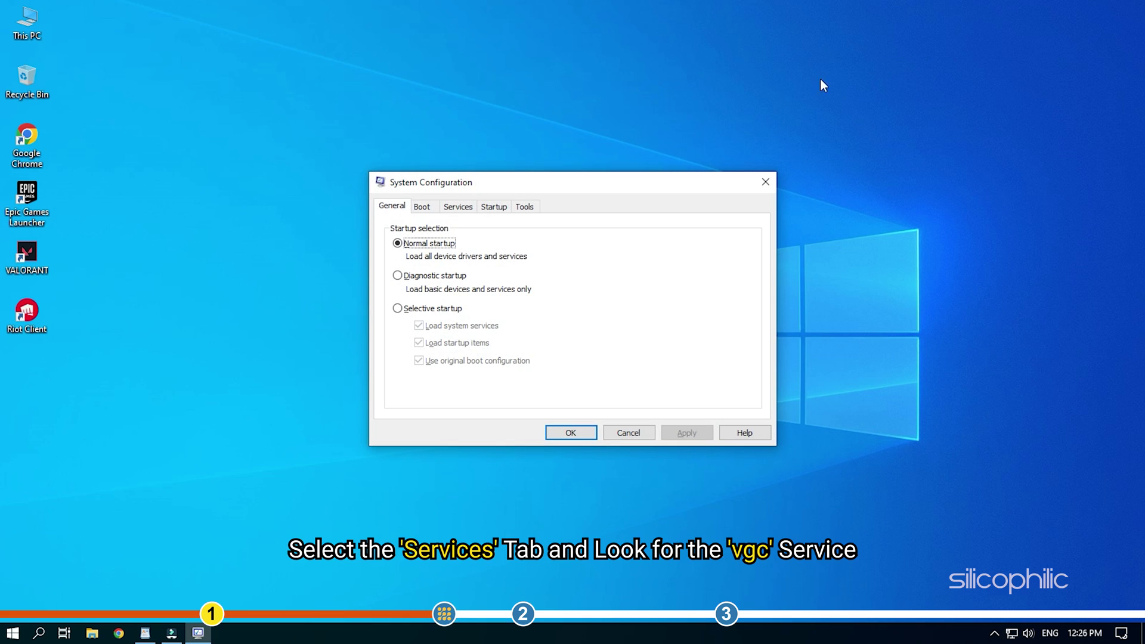
left_click(448, 207)
left_click_drag(504, 189, 580, 92)
scroll(585, 218, "down", 10)
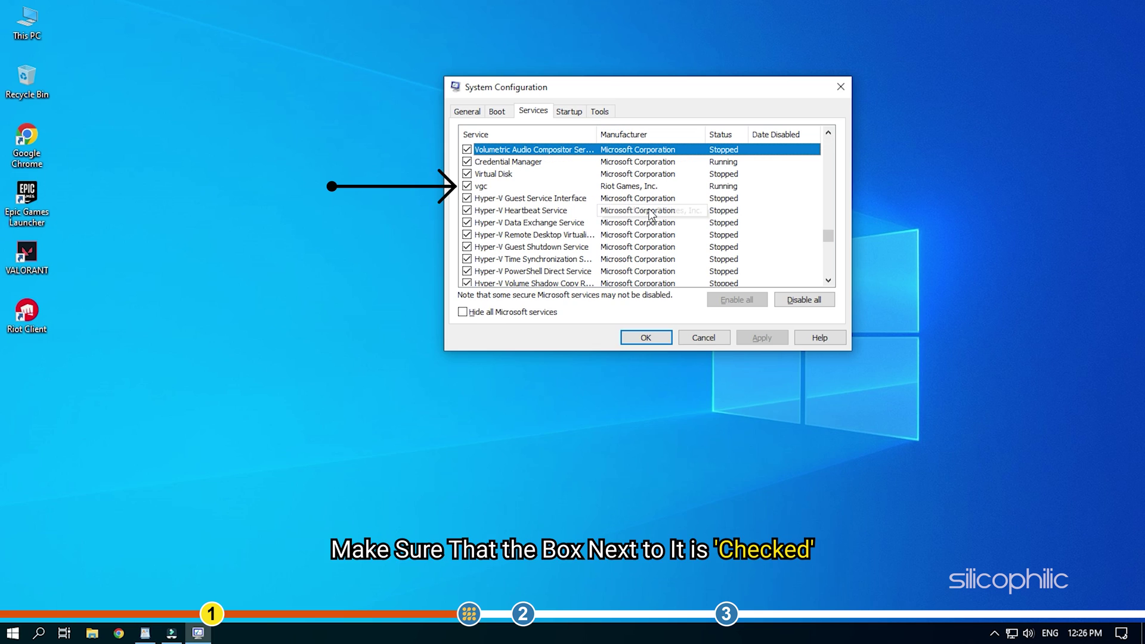
left_click(510, 186)
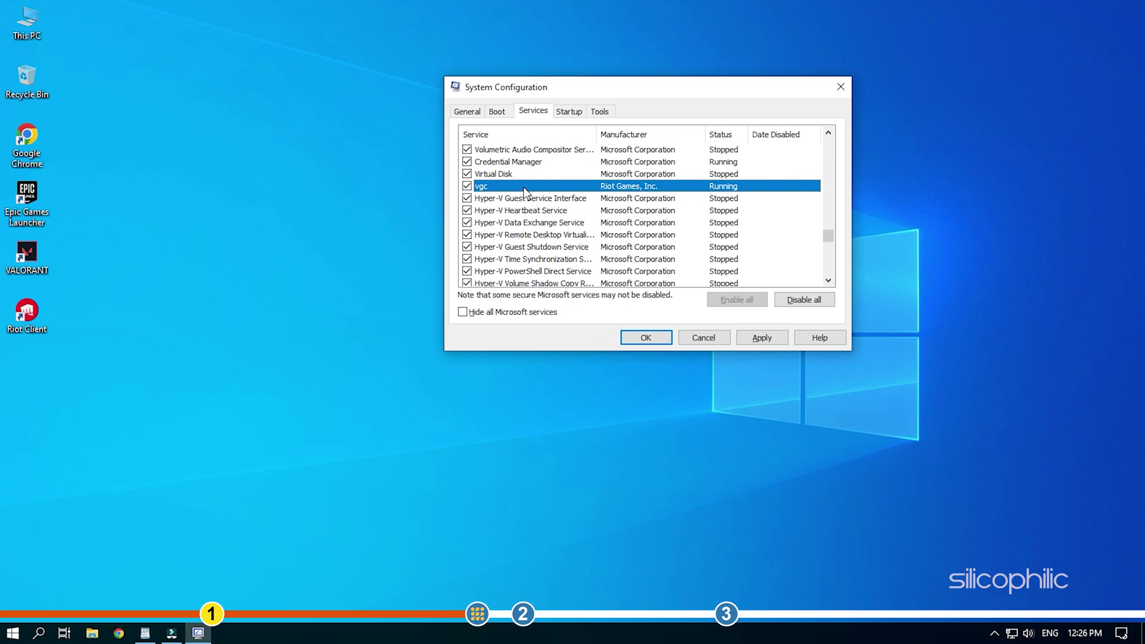
left_click(755, 338)
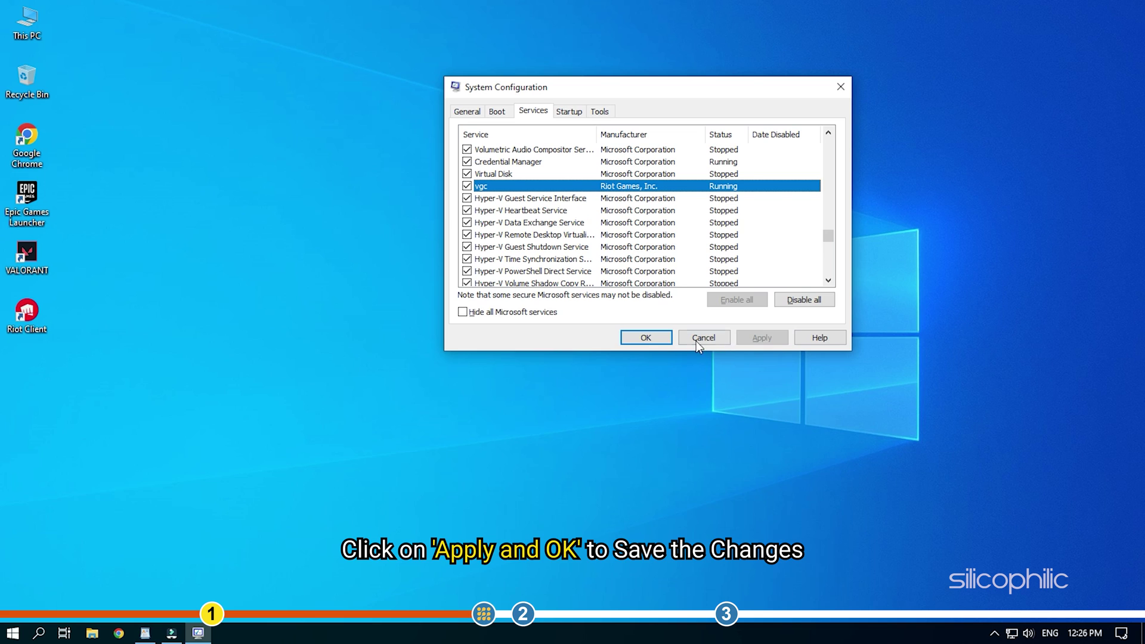
left_click(646, 338)
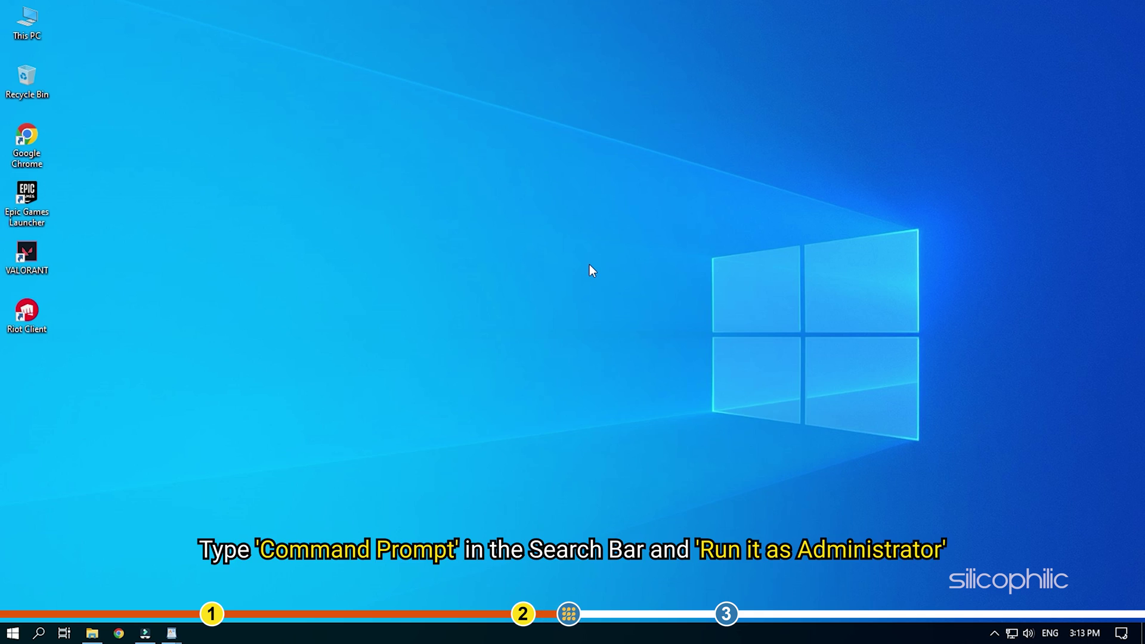
Step: Search for cmd and start Command Prompt as administrator
left_click(40, 634)
type("cmd")
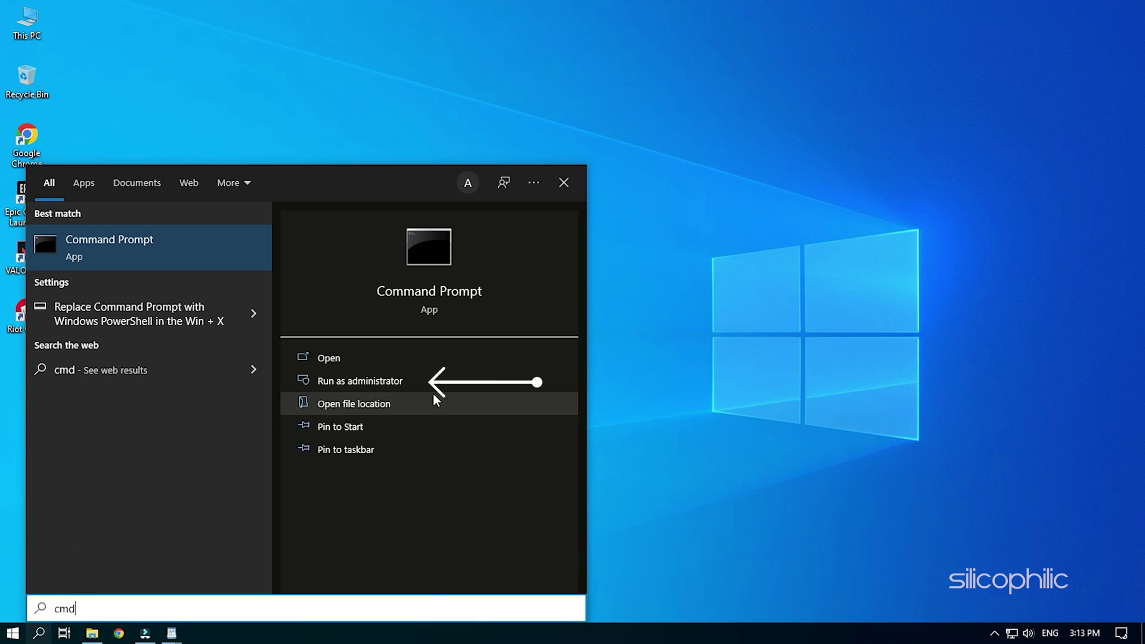
left_click(409, 382)
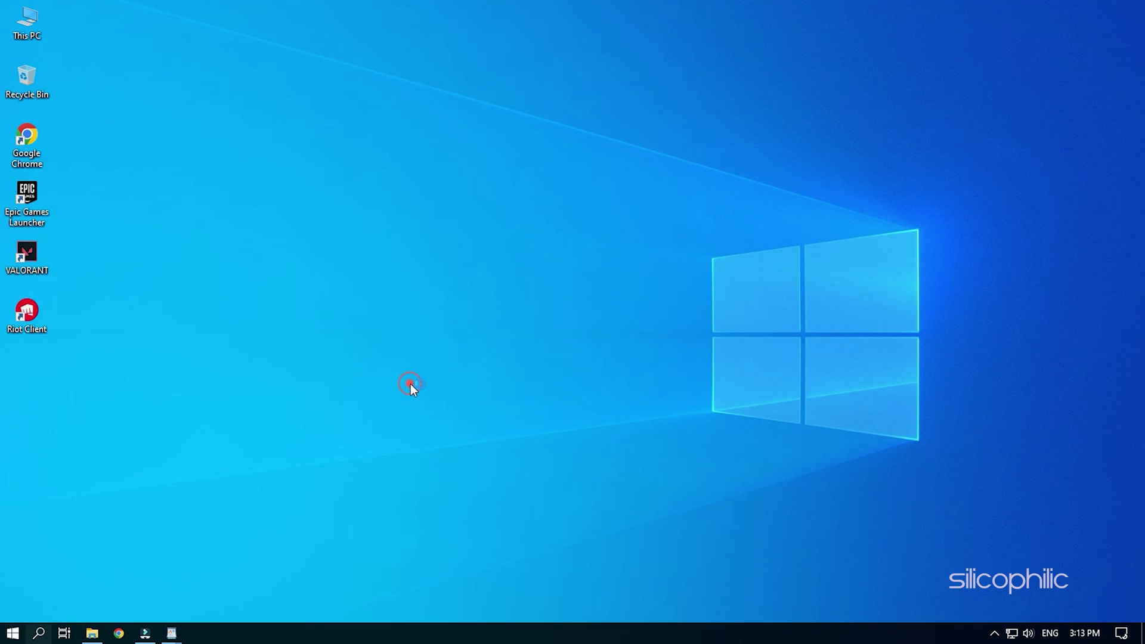
Step: Flush the DNS resolver cache with ipconfig /flushdns
left_click_drag(283, 27, 507, 70)
type("ipconfig /f")
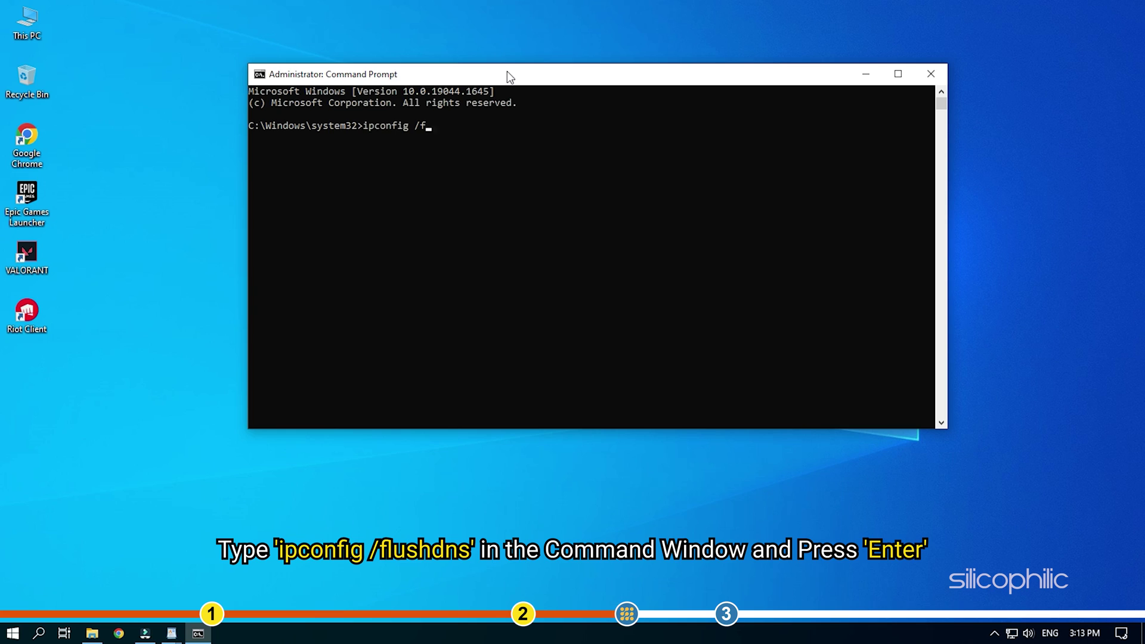
type("lusipconfig /flushdns")
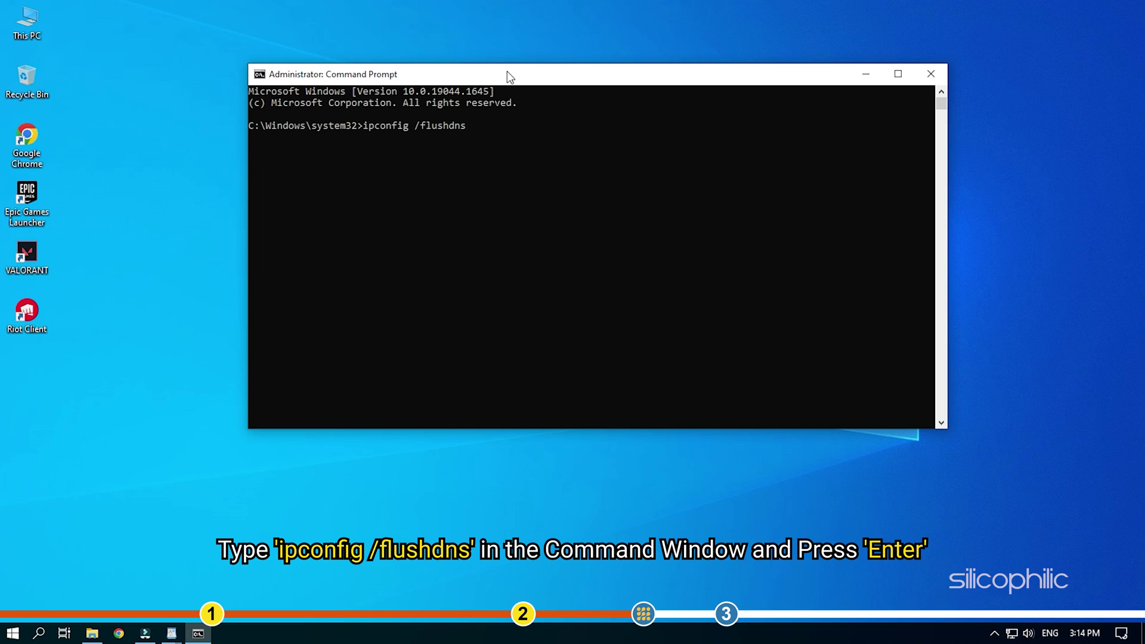
key("Return")
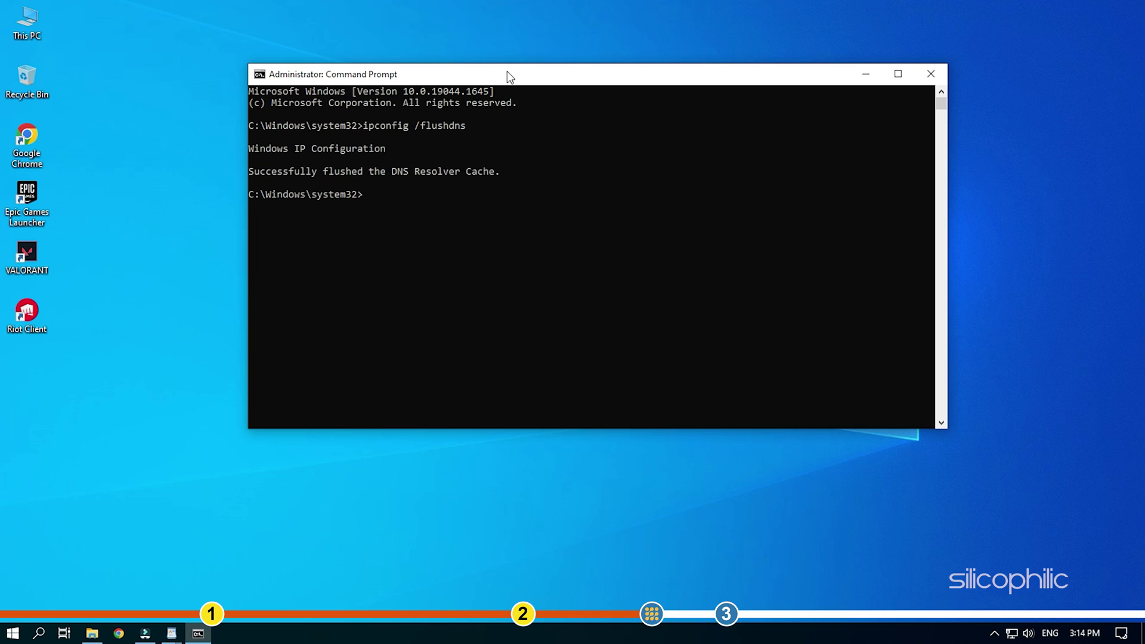
Step: Reset the Winsock catalog with netsh winsock reset, then exit the console
type("net")
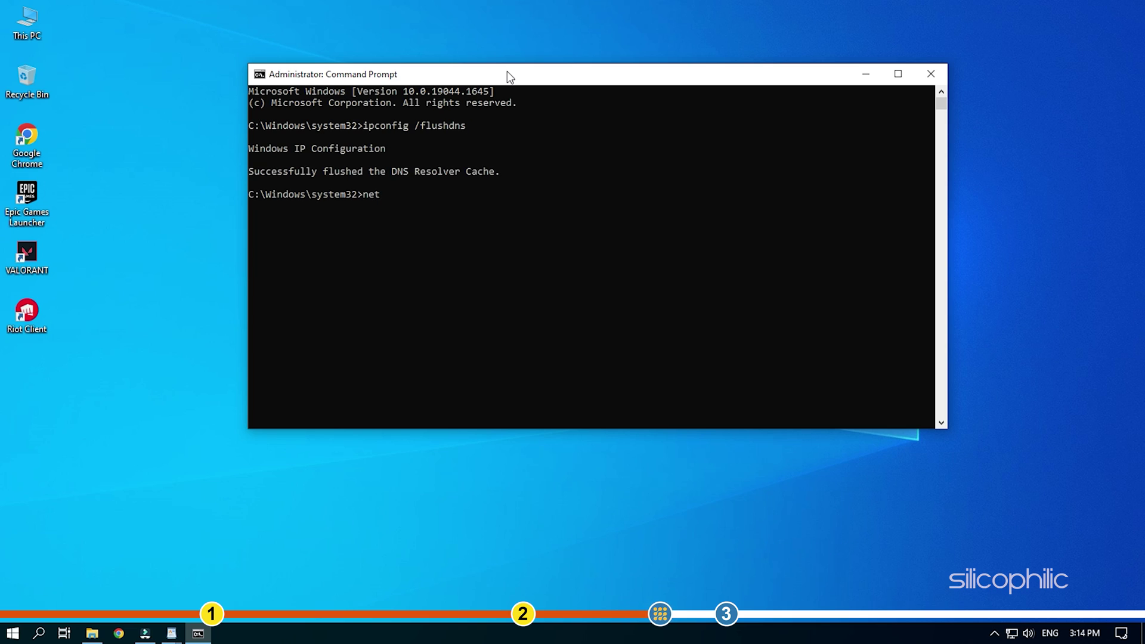
type("sh wi")
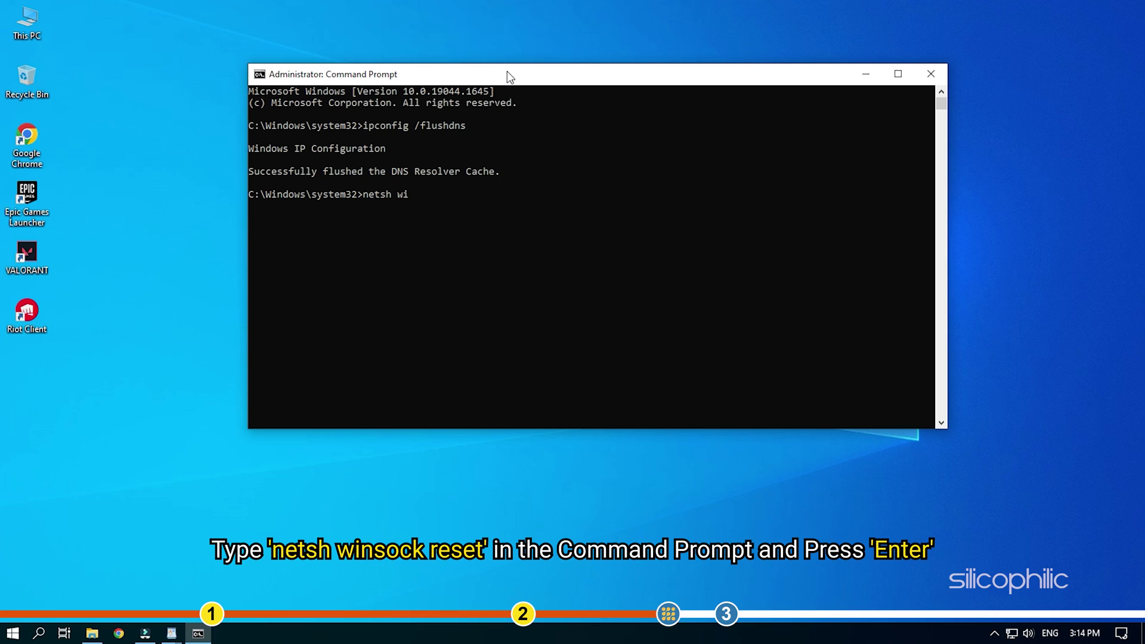
type("nsock reset")
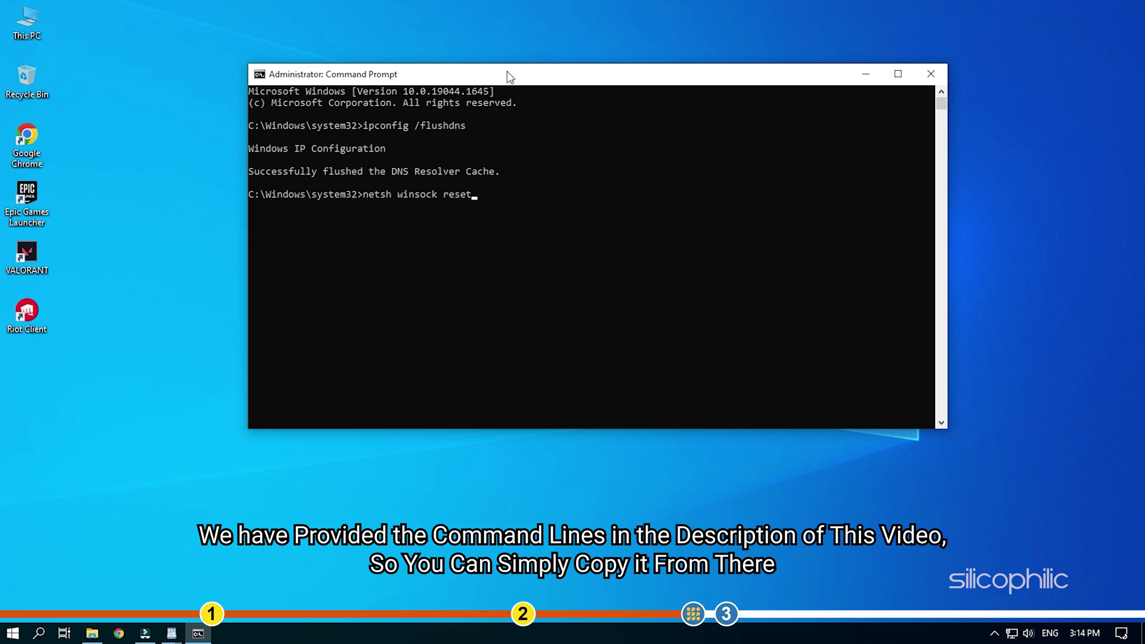
key("Return")
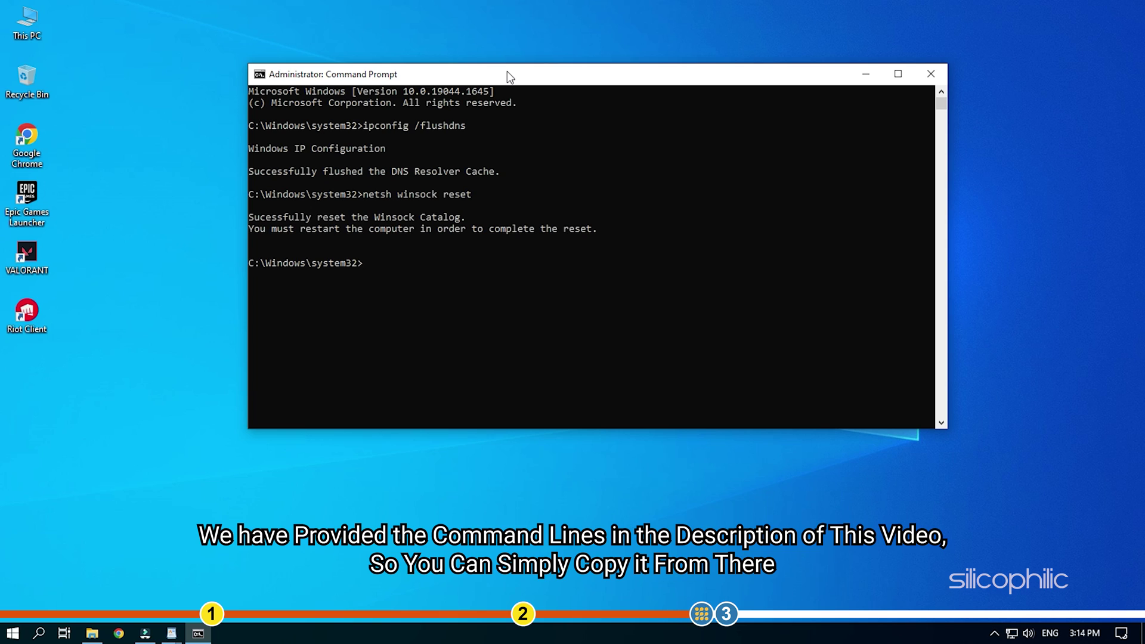
type("Exi")
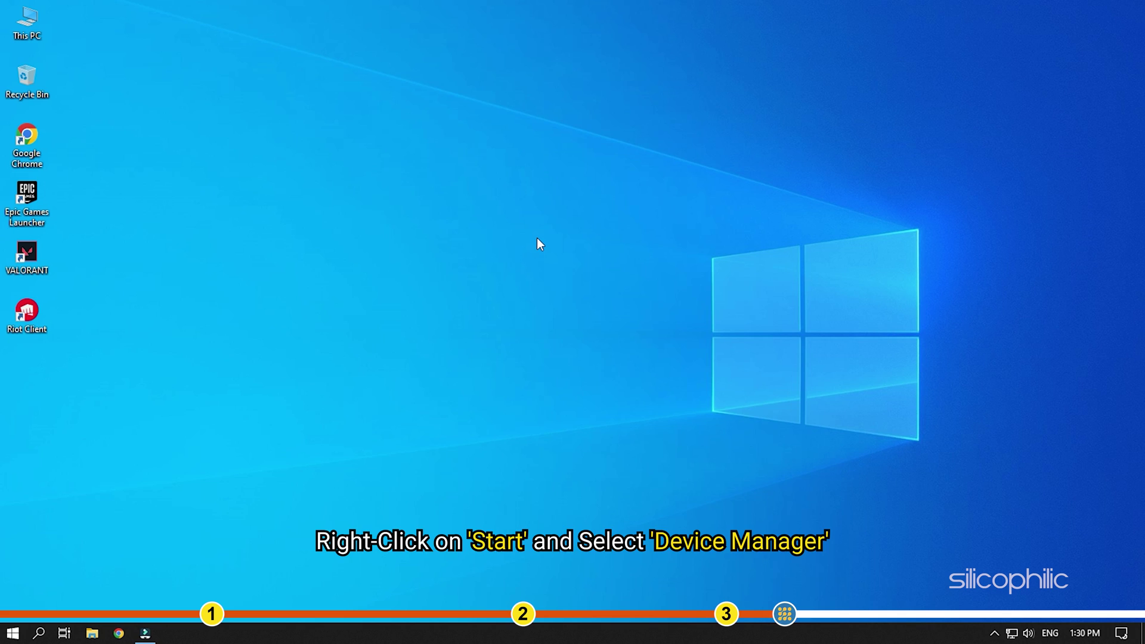
Step: Open Device Manager from the Start button's context menu
right_click(14, 633)
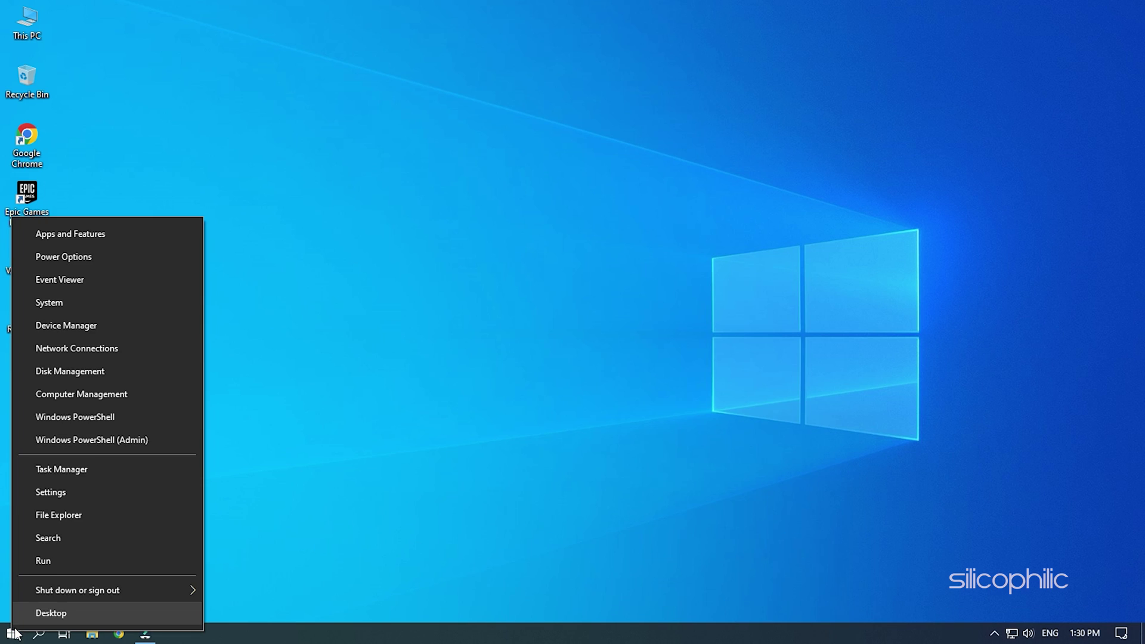
left_click(115, 324)
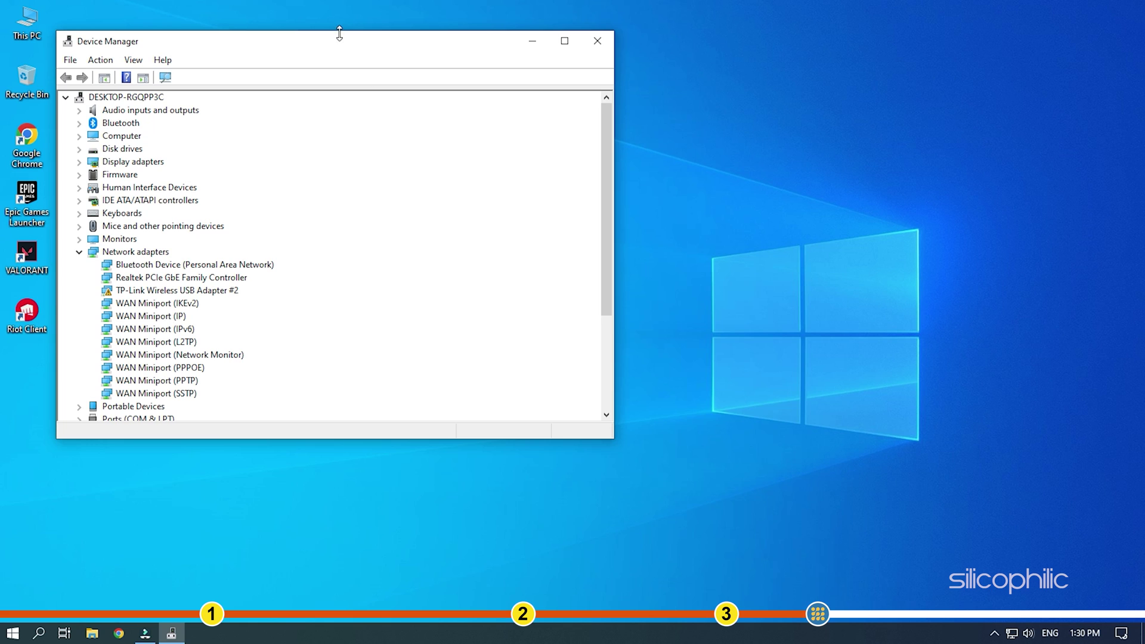
left_click_drag(341, 35, 595, 54)
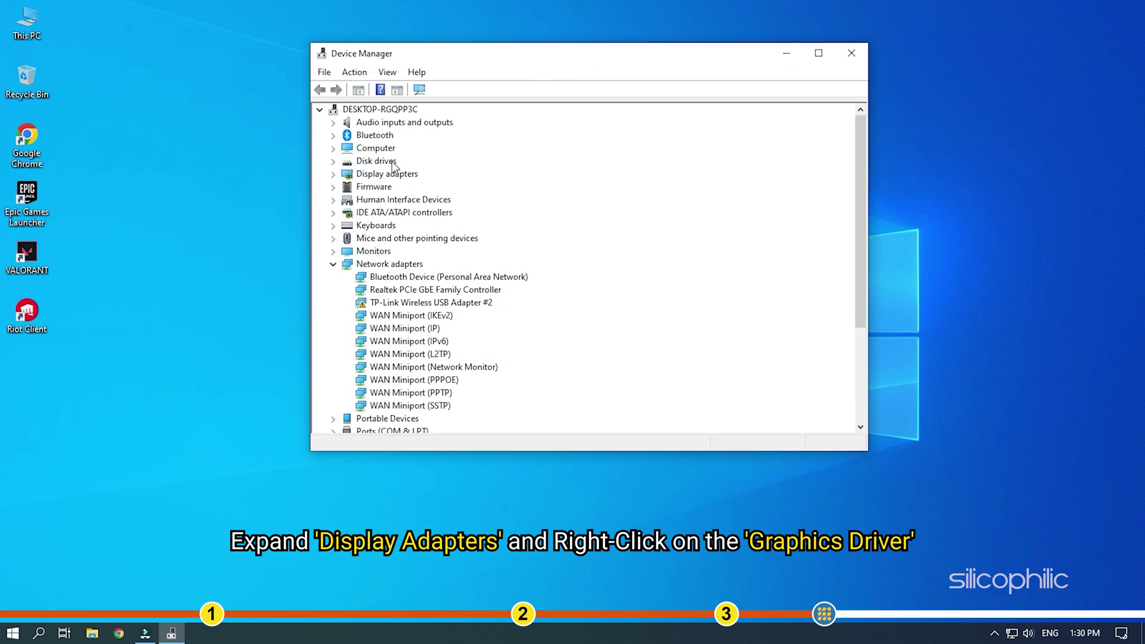
Step: Uninstall the AMD Radeon(TM) RX Vega 11 Graphics device under Display adapters
left_click(332, 265)
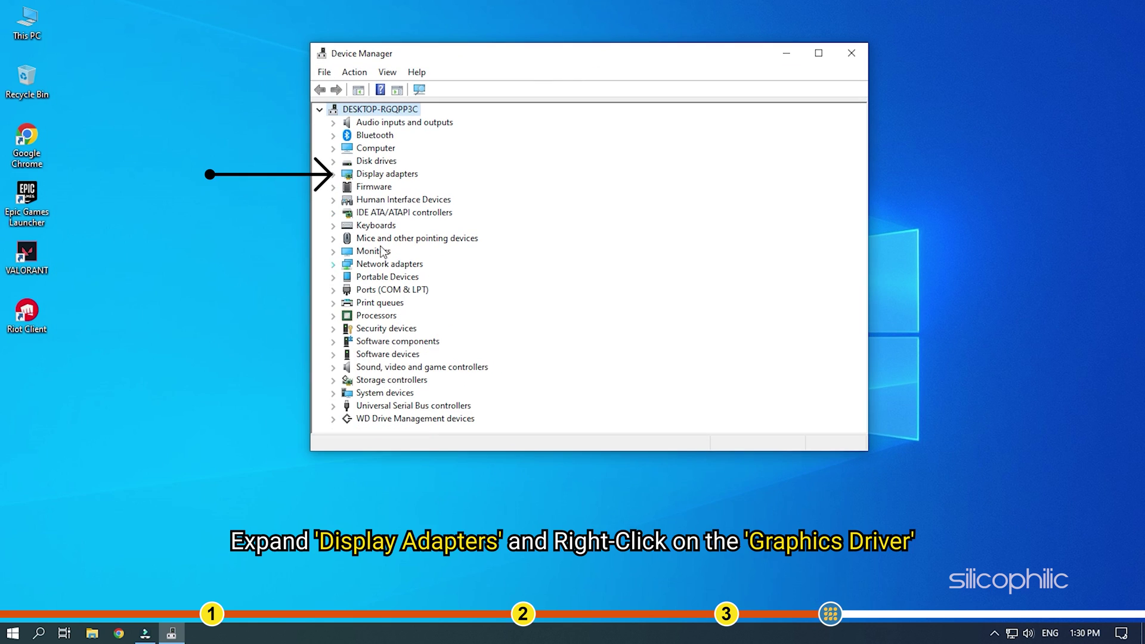
left_click(333, 174)
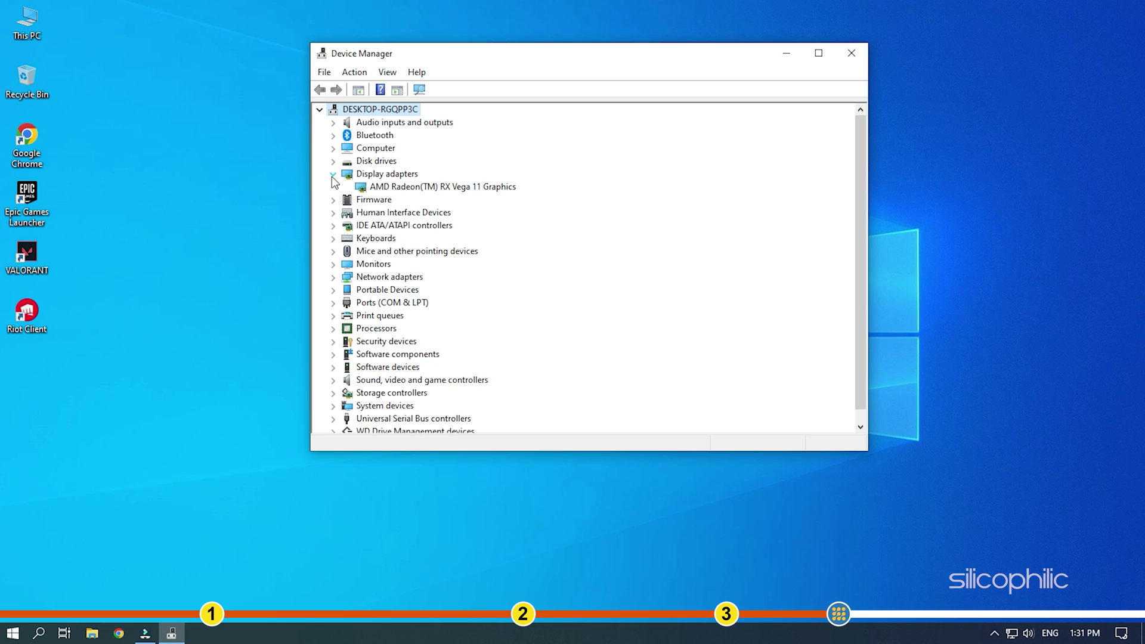
left_click(421, 188)
right_click(421, 188)
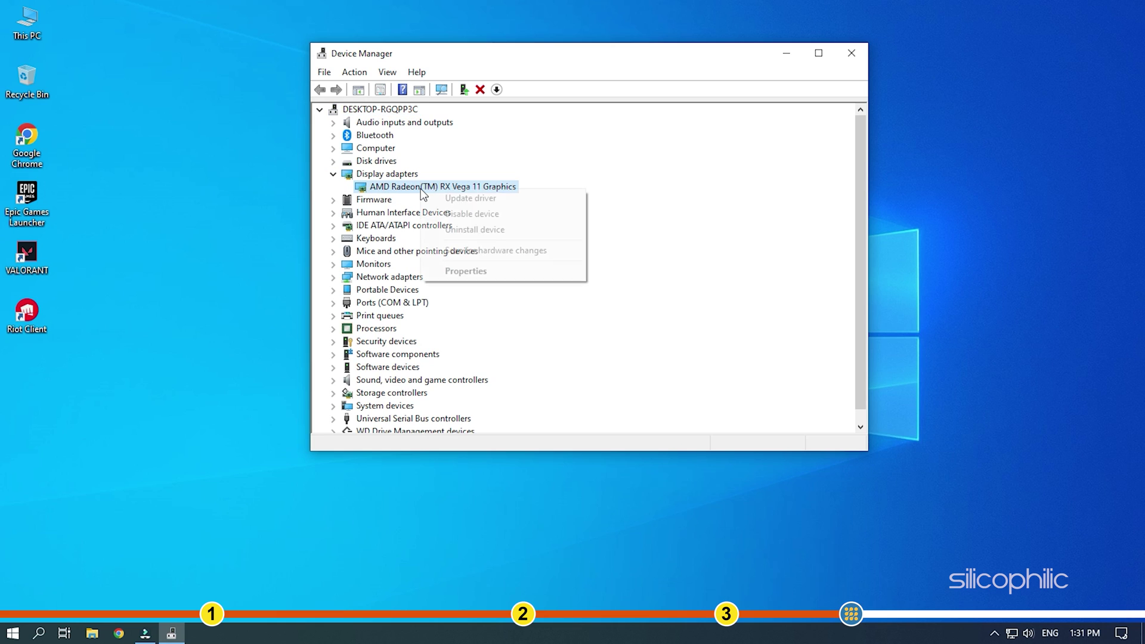
left_click(521, 234)
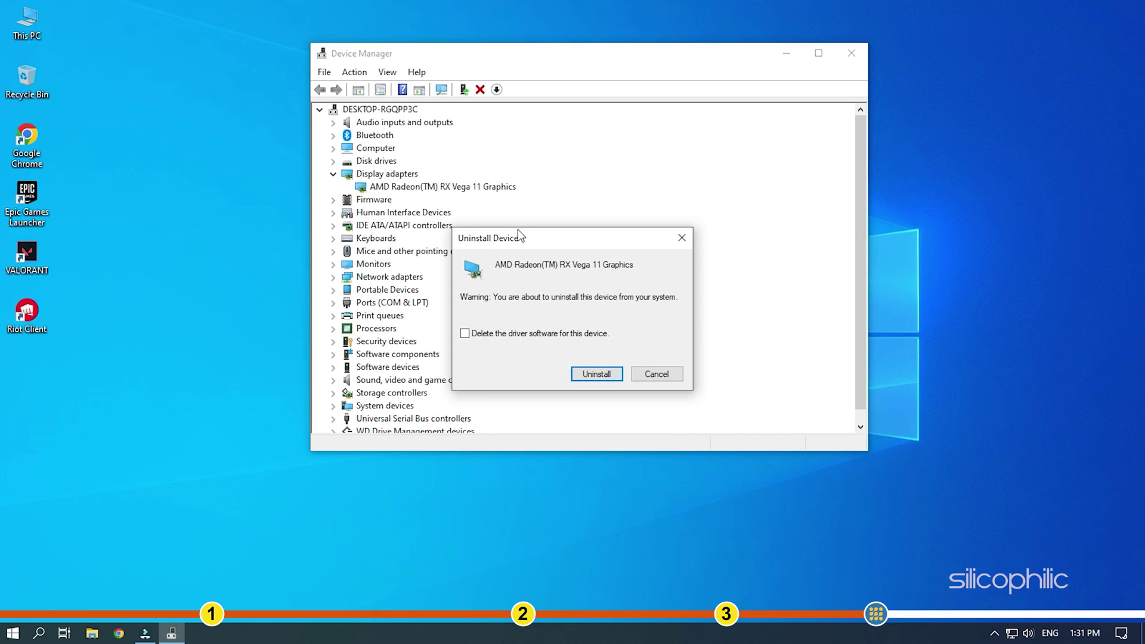
left_click(597, 374)
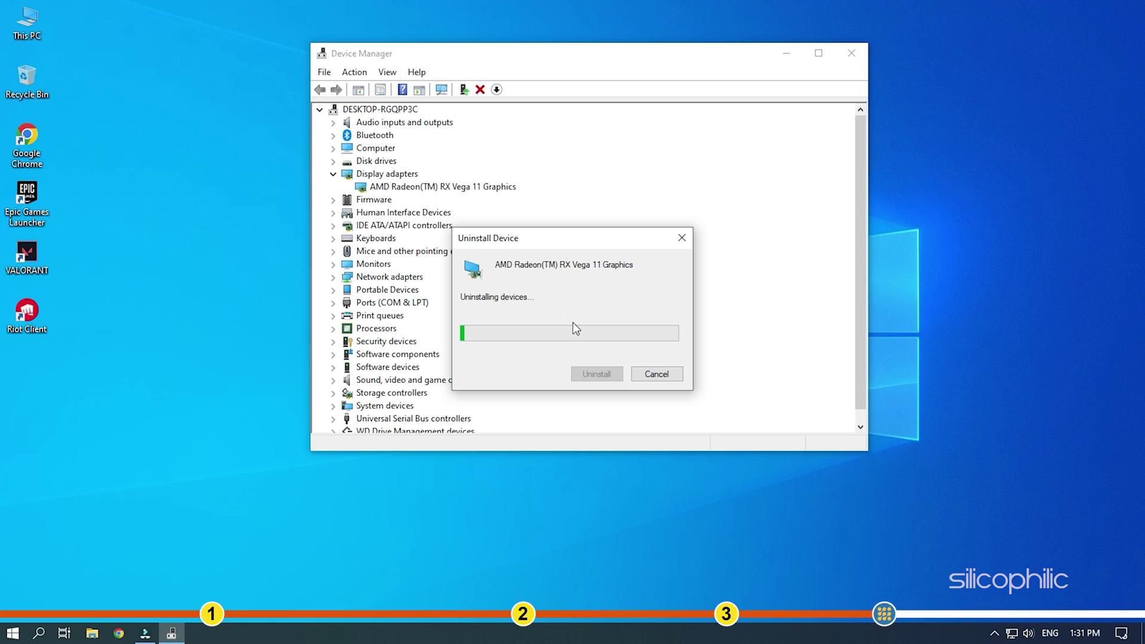